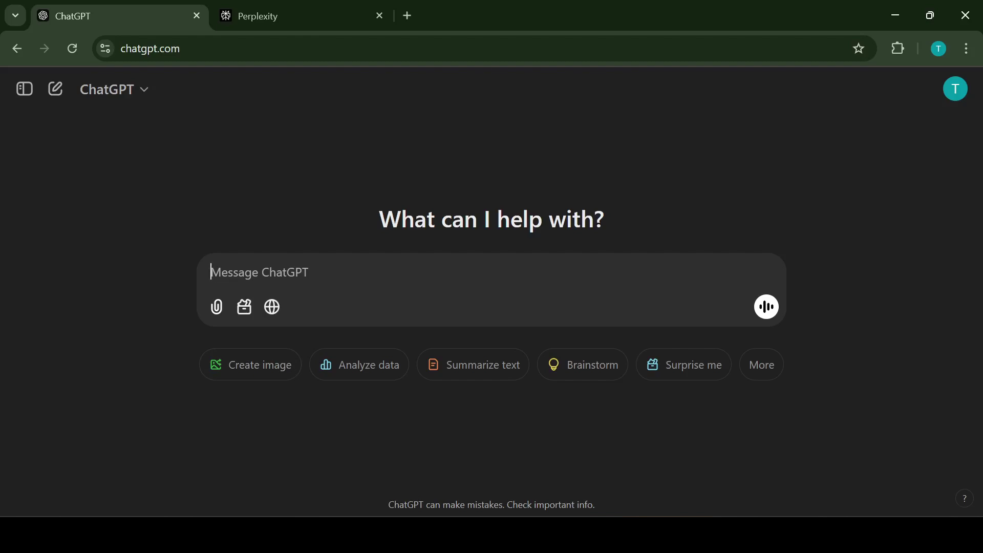
- Send ChatGPT the prompt for a beginner-focused Perplexity AI vs ChatGPT comparison video script
type("I wanna do a comparison video between perplexity AI and chatgpt. The focus would be more on perplexity as I have a tutorial video about chatgpt. The focus group is people who are getting started with AI. Could you suggest me a script for my video.")
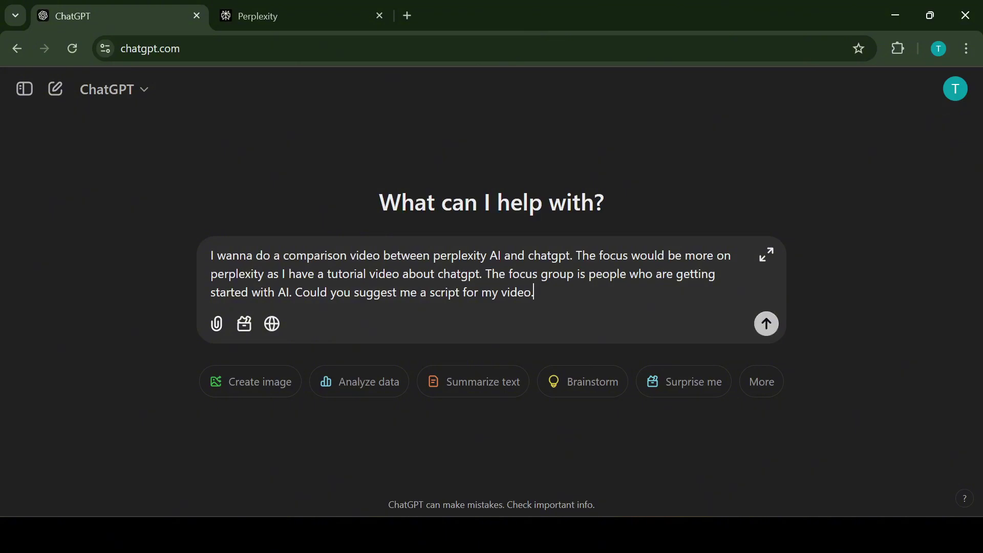
left_click(767, 324)
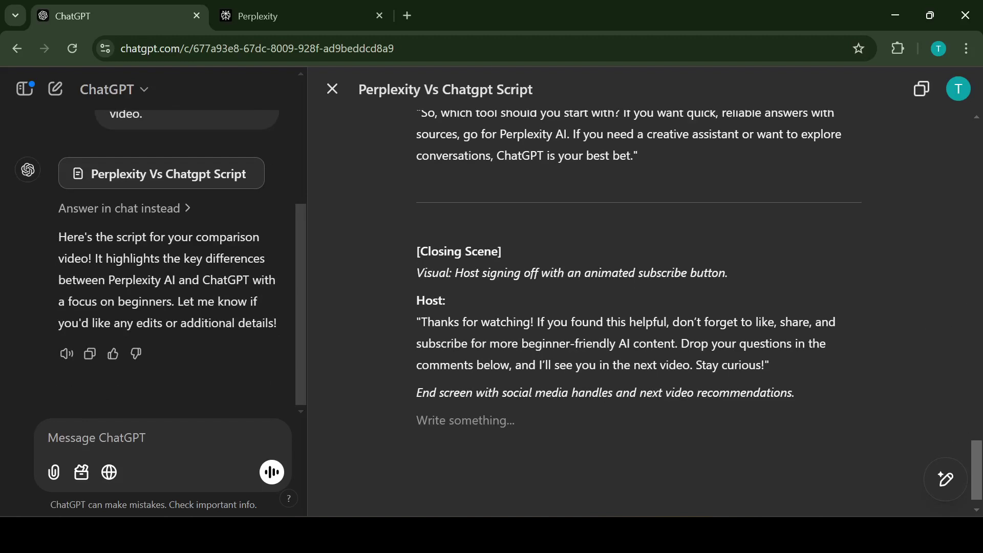
- Submit the same comparison-video script request in Perplexity
left_click(287, 16)
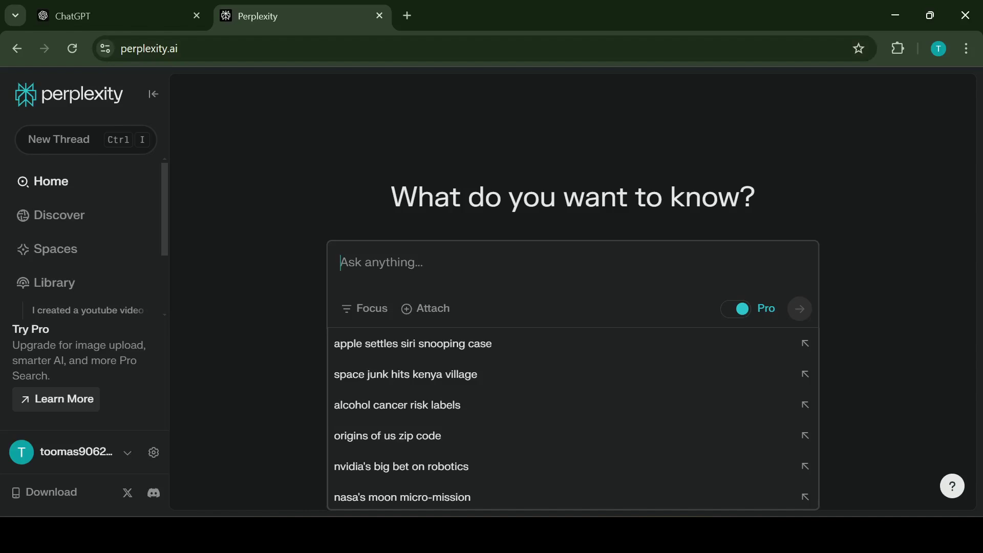
type("I wanna do a comparison video between perplexity AI and chatgpt. The focus would be more on perplexity as I have a tutorial video about chatgpt. The focus group is people who are getting started with AI. Could you suggest me a script for my video.")
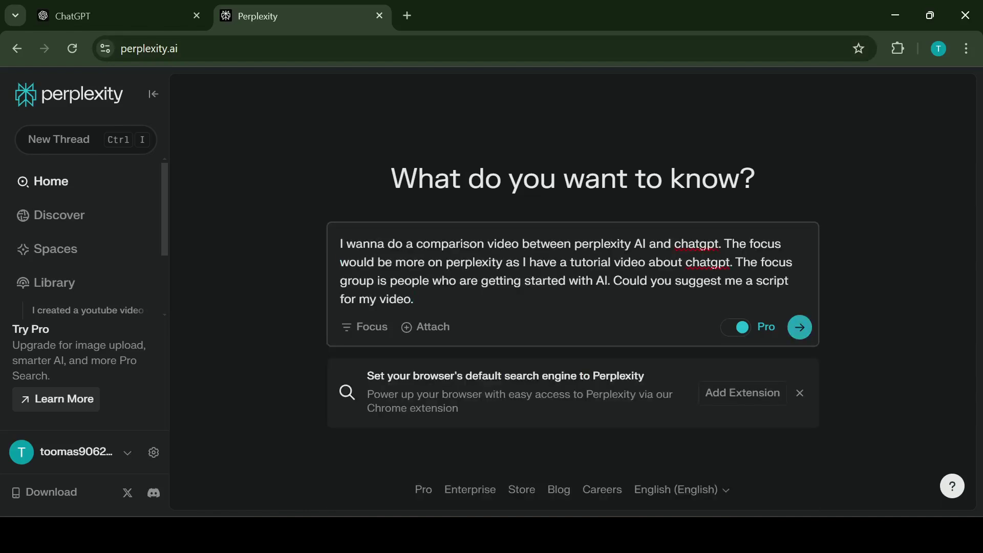
key("Return")
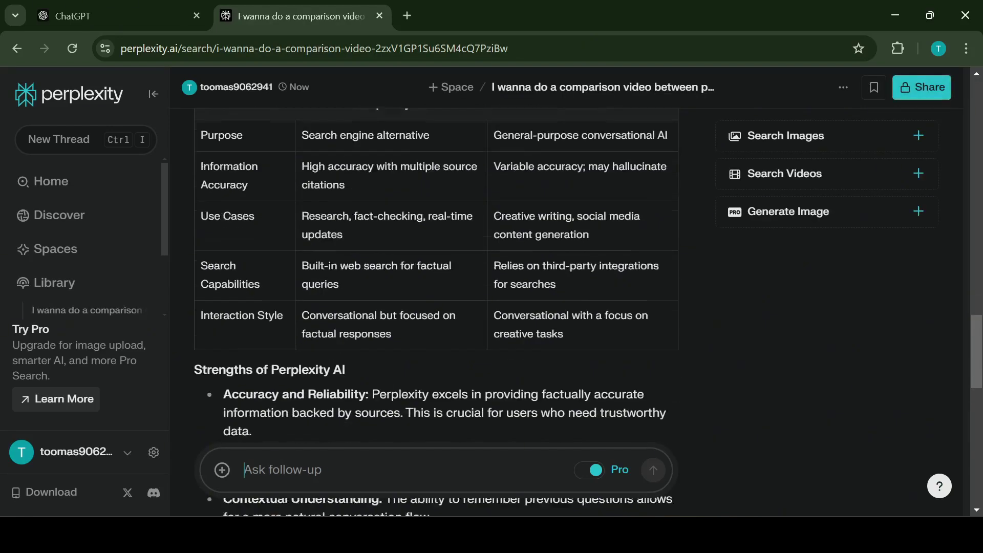
- Select Perplexity's script answer from its 'Hello everyone!' introduction onward
scroll(435, 307, "down", 5)
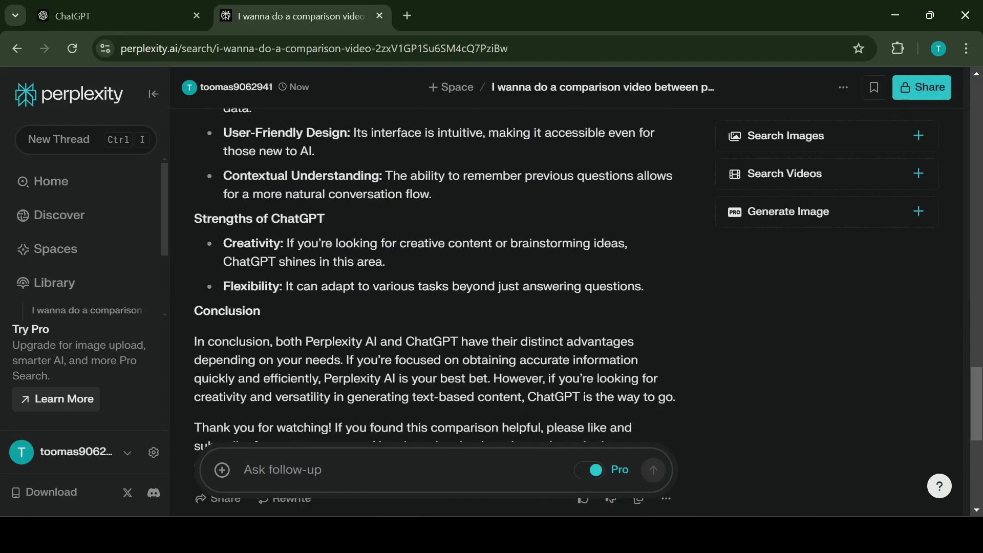
scroll(436, 308, "down", 3)
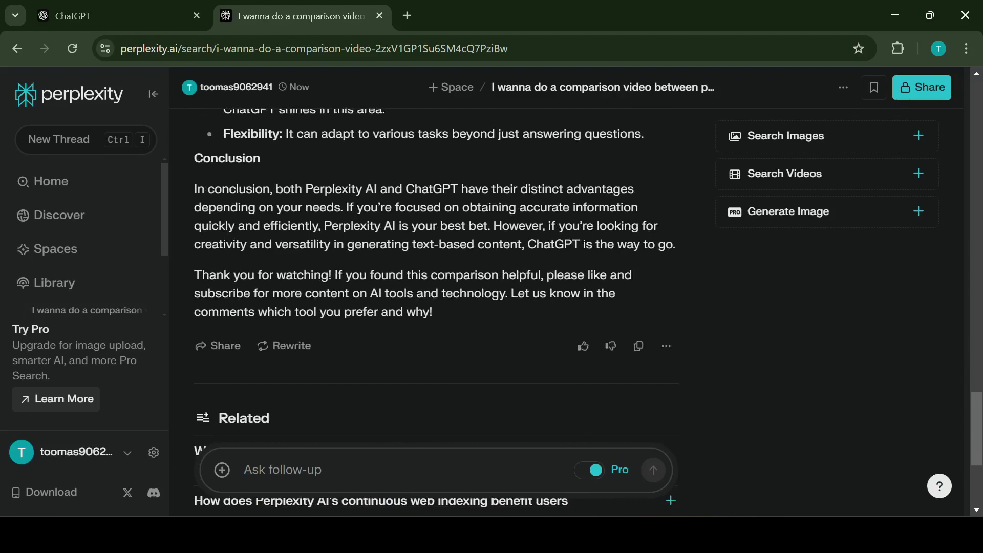
left_click_drag(433, 312, 194, 265)
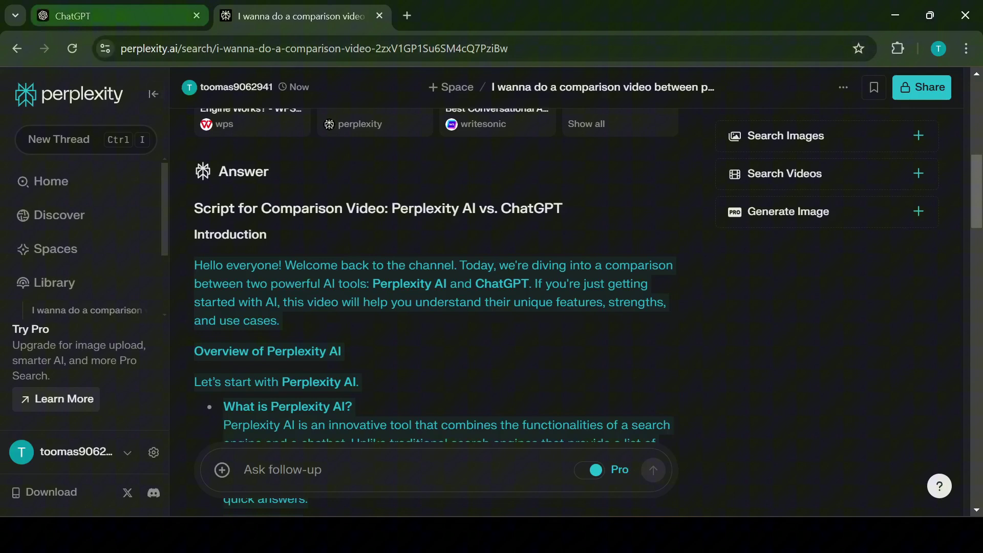
- Have ChatGPT merge Perplexity's script into the canvas script, then copy the updated script
key("ctrl+1")
key("ctrl+v")
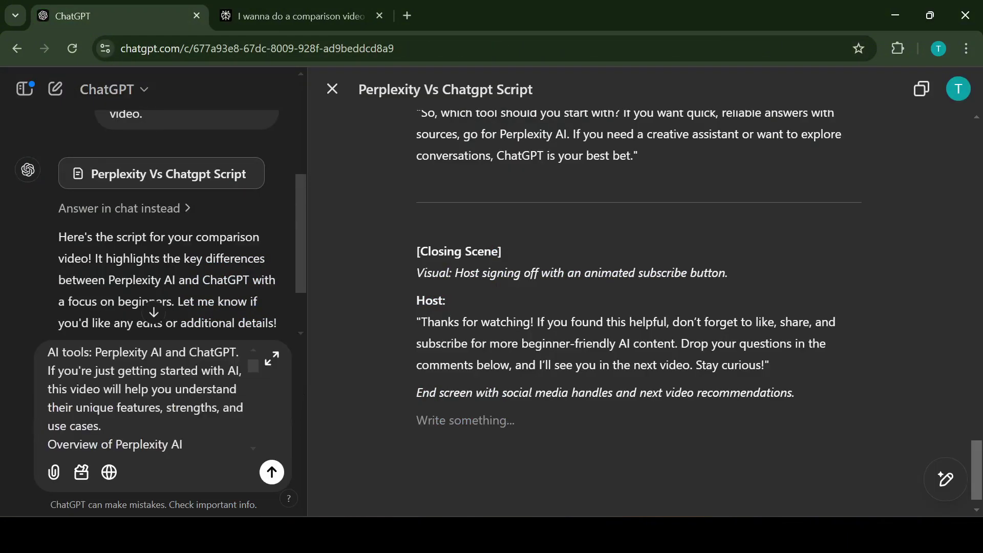
key("Return")
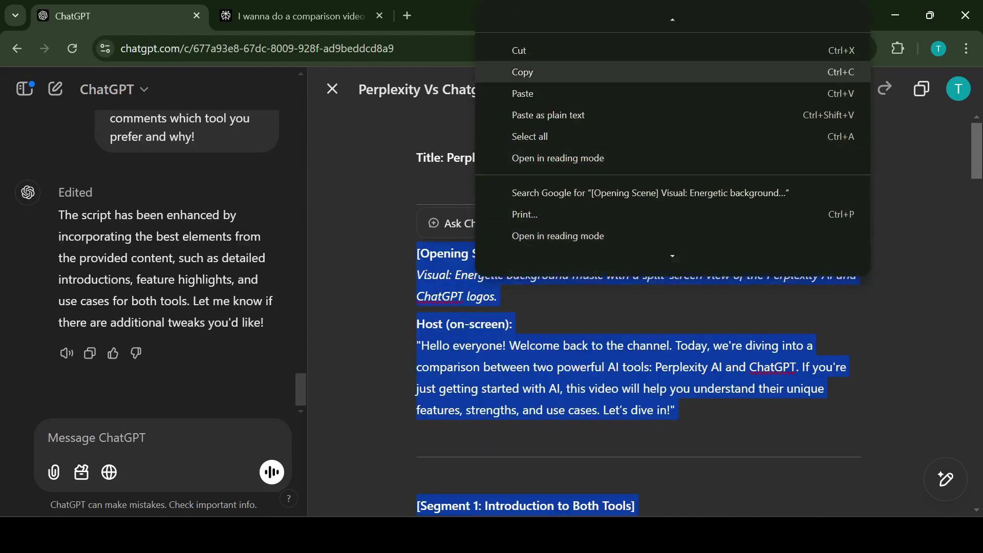
left_click(522, 71)
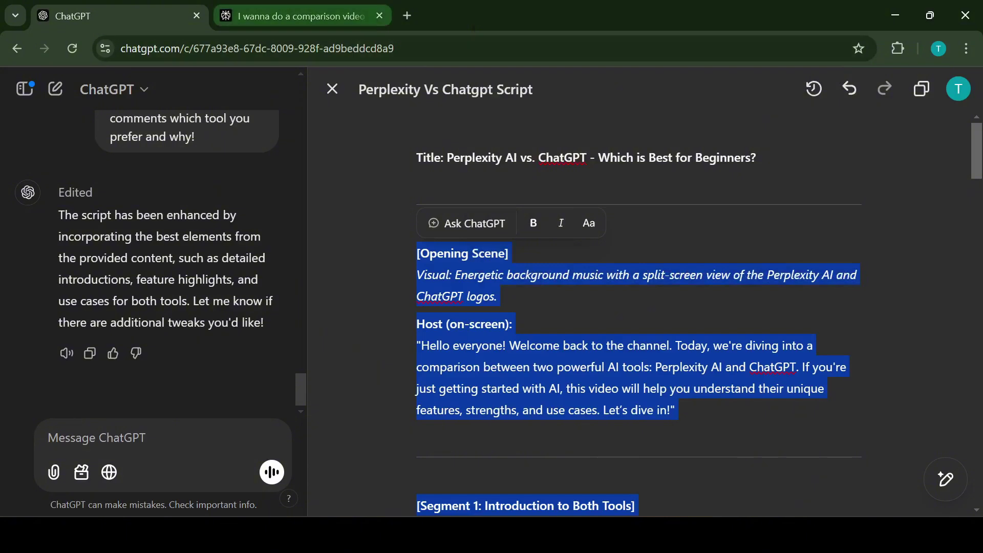
- Ask Perplexity to enhance the pasted ChatGPT script so it is easier to follow and understand
left_click(299, 16)
type("please enhance this script to make it easier to follow and understand highlighting most important t")
type("hing")
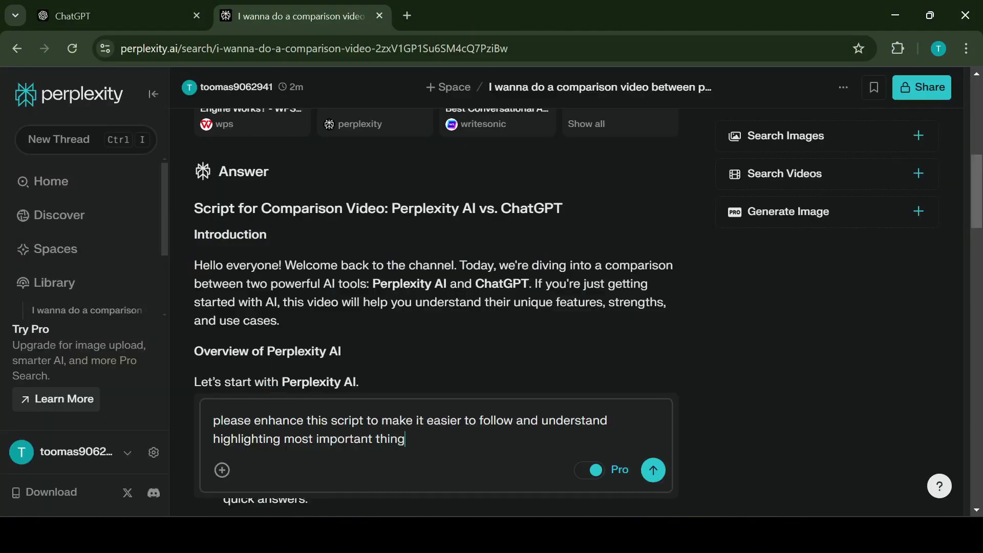
type("s -")
key("ctrl+v")
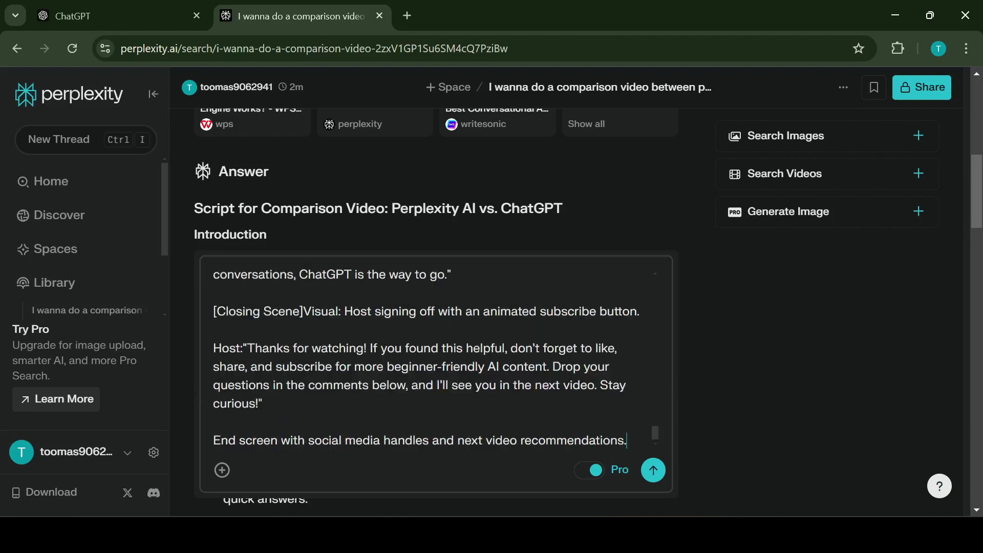
key("Return")
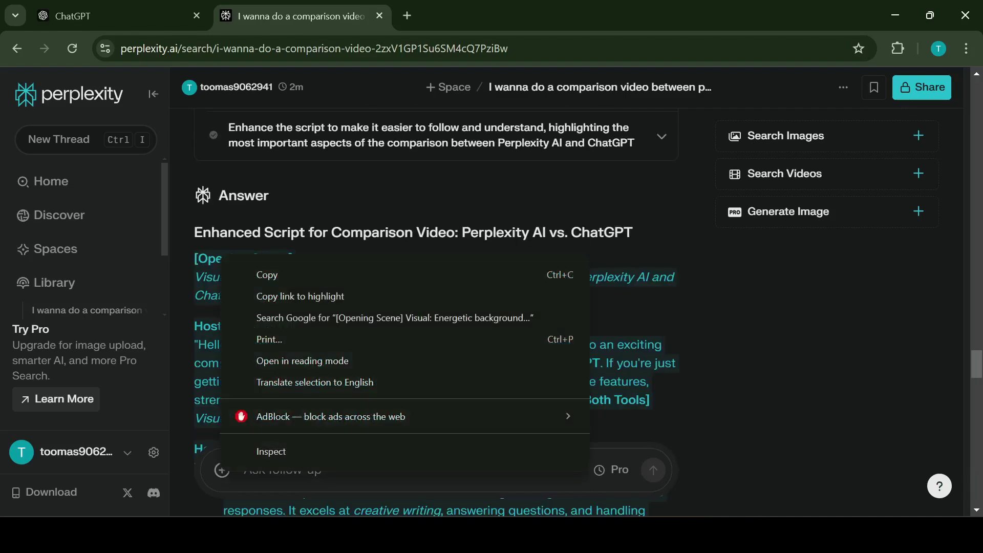
- Copy Perplexity's enhanced script and ask ChatGPT to compare it with the last script
left_click(262, 277)
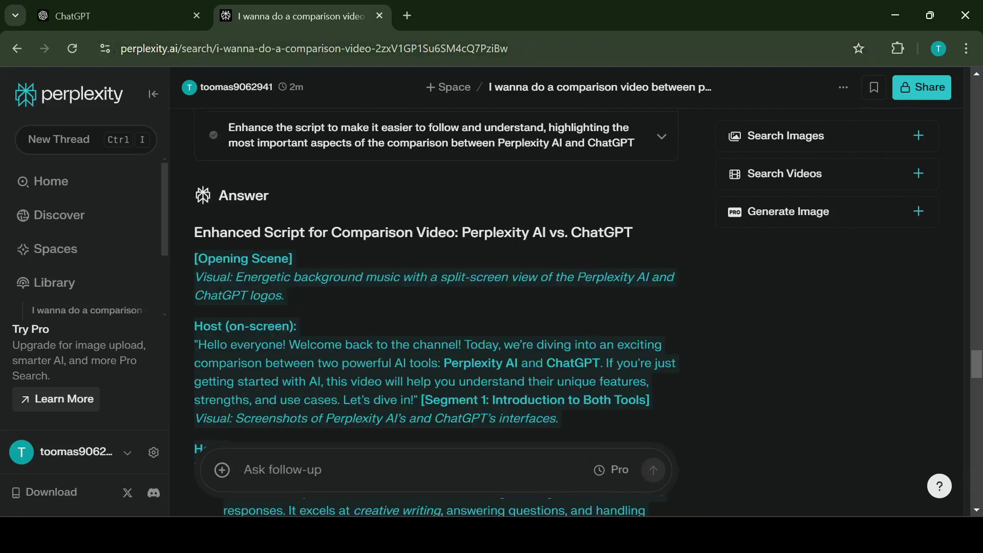
left_click(102, 16)
key("ctrl+x")
left_click(48, 438)
type("compare t")
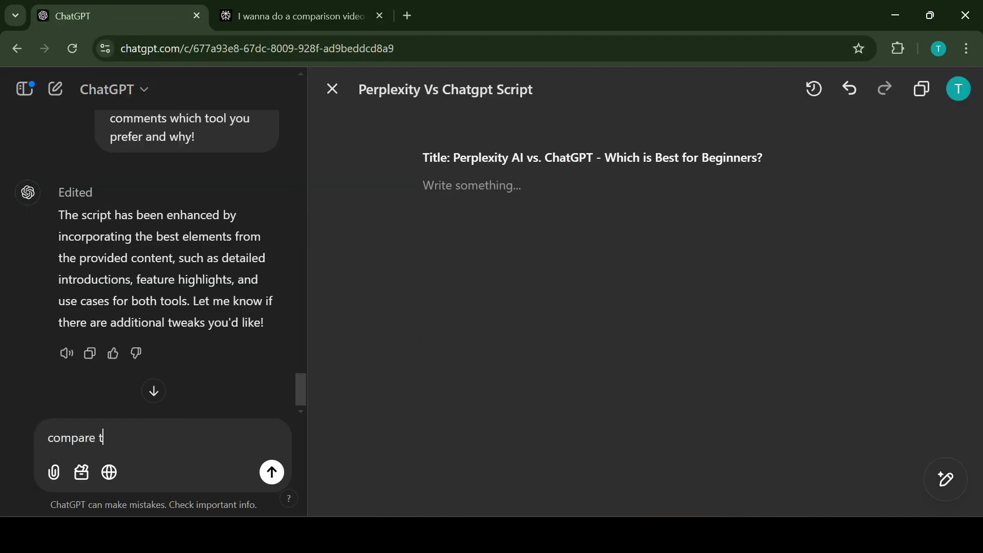
type("he last script and ")
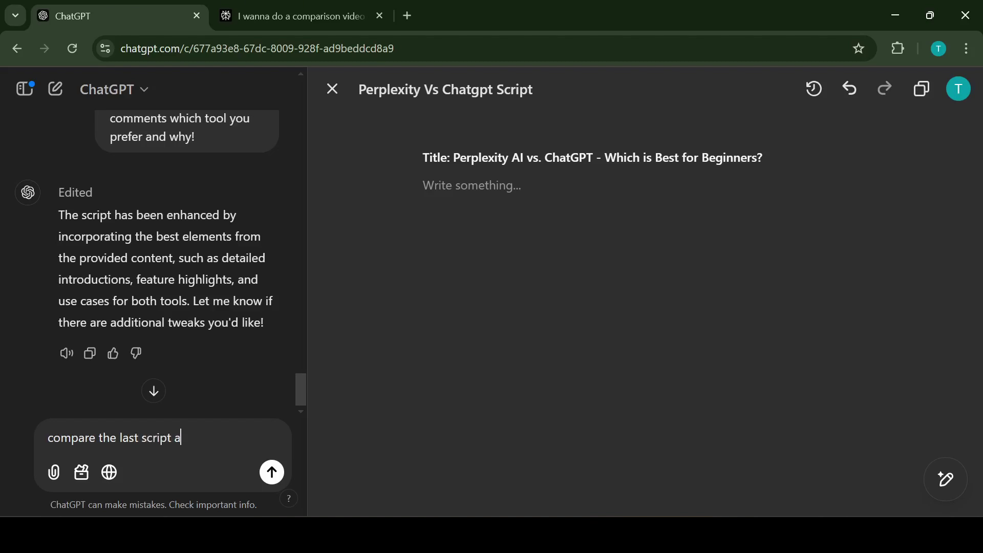
type("the script -")
key("ctrl+v")
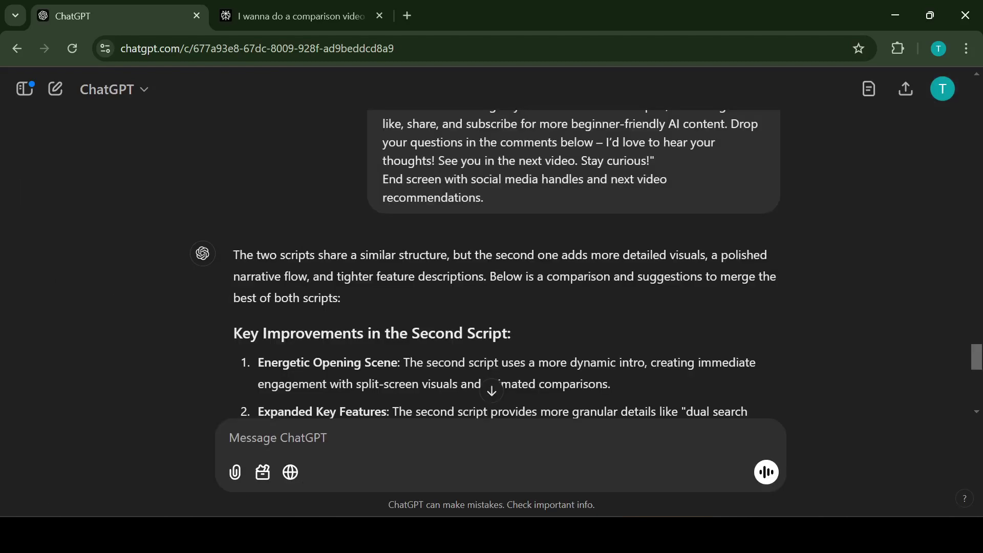
scroll(492, 256, "down", 2)
scroll(492, 256, "down", 2)
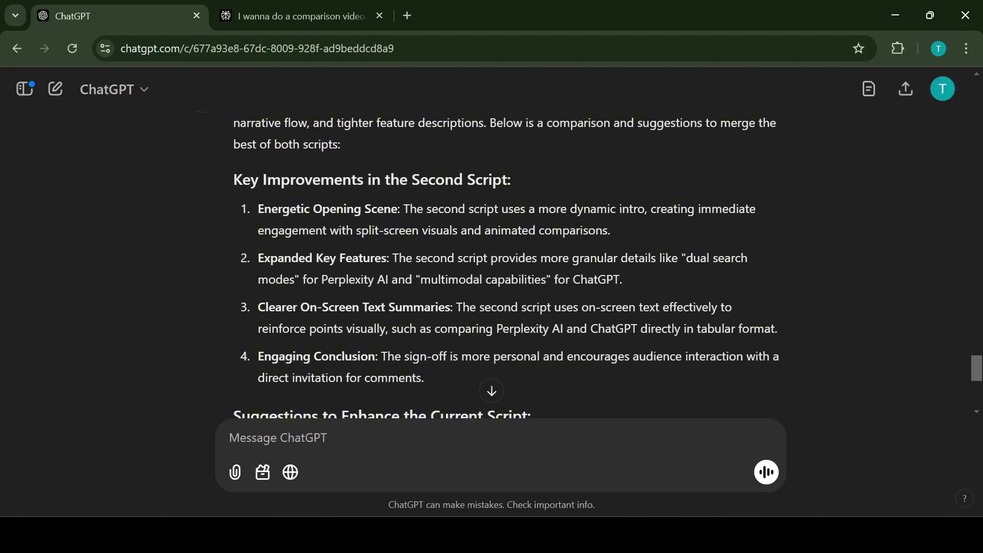
scroll(492, 256, "down", 5)
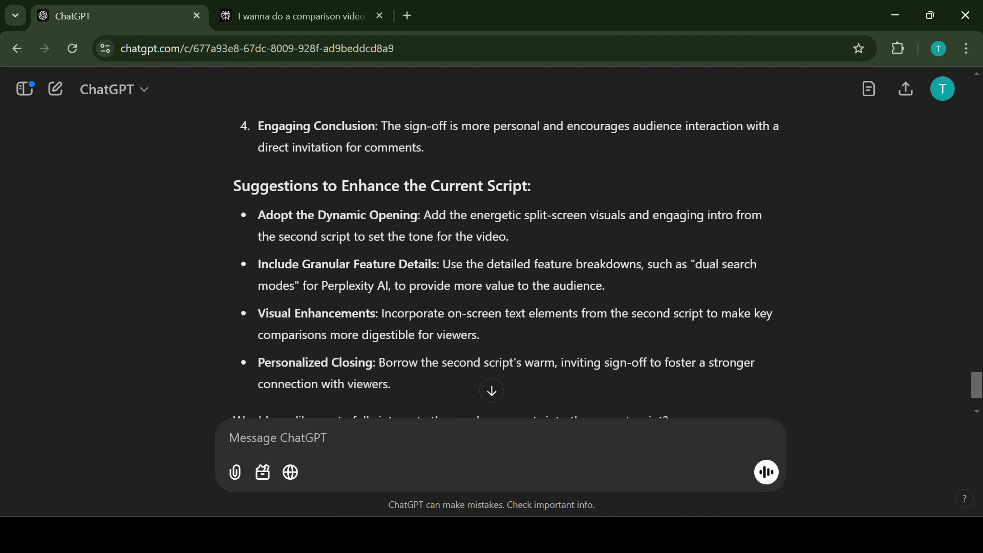
- Ask ChatGPT to 'integrate these enhancements' into the script
scroll(492, 256, "down", 3)
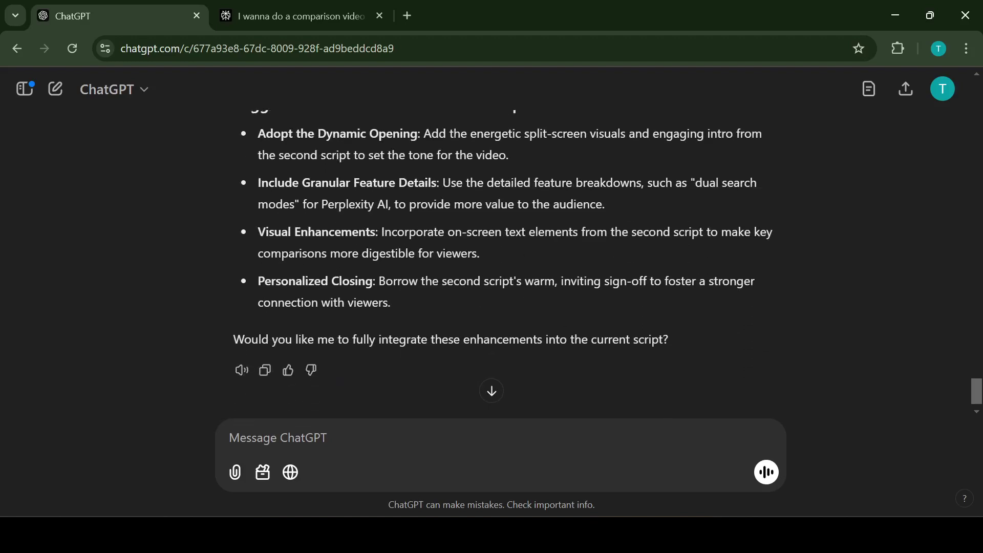
type("integrate these enhancements")
key("Return")
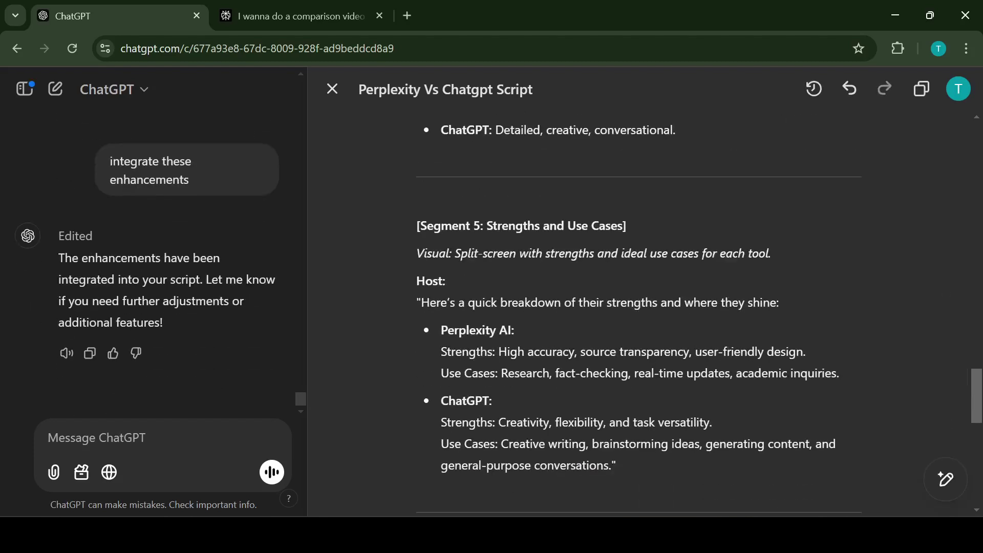
- Select and copy the entire updated canvas script
key("ctrl+a")
right_click(452, 159)
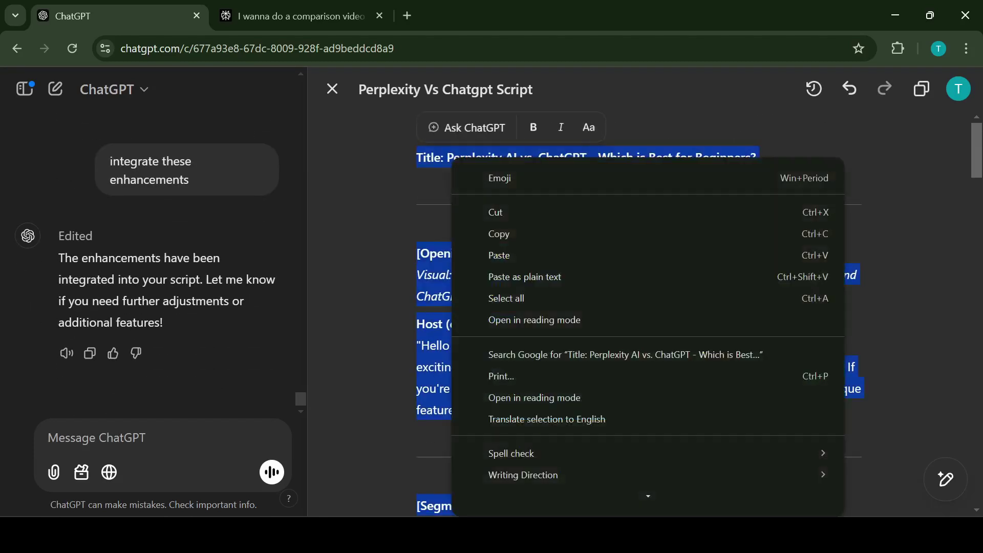
left_click(499, 234)
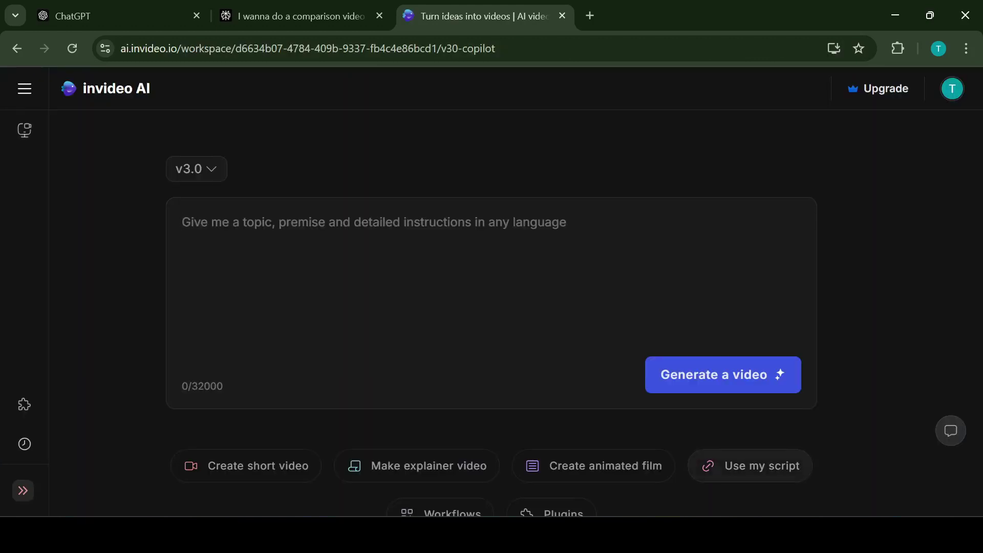
- Start a YouTube video from your own script in invideo AI and paste the copied script
left_click(762, 466)
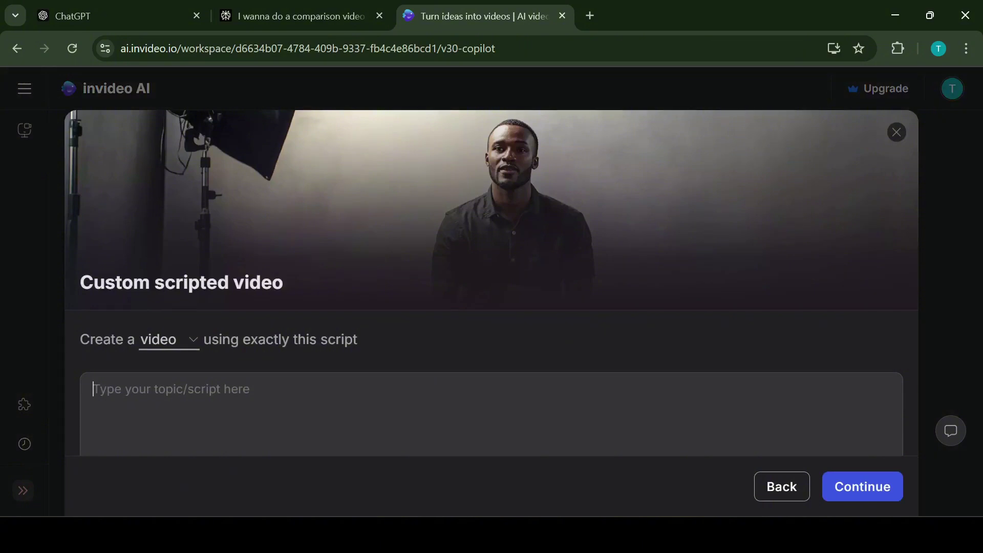
left_click(169, 340)
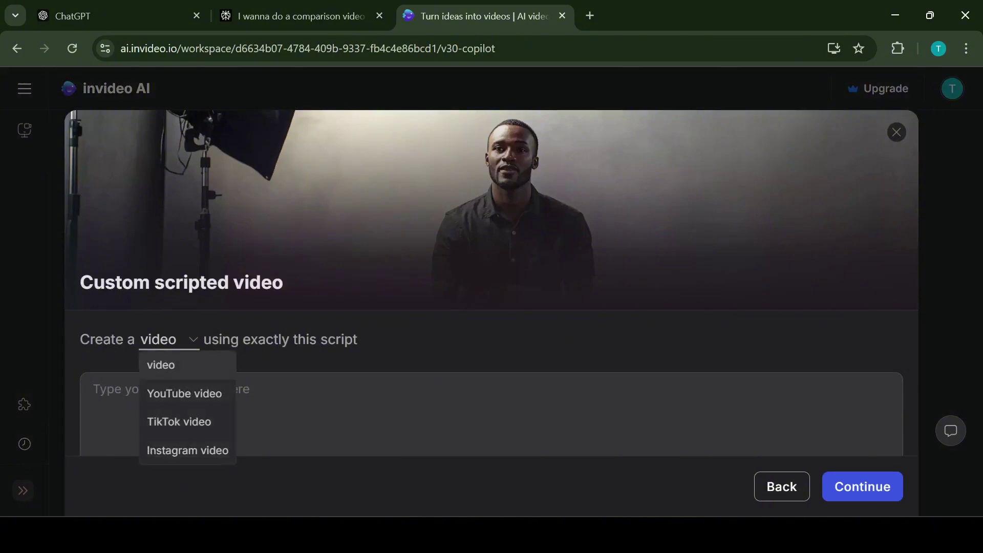
left_click(184, 394)
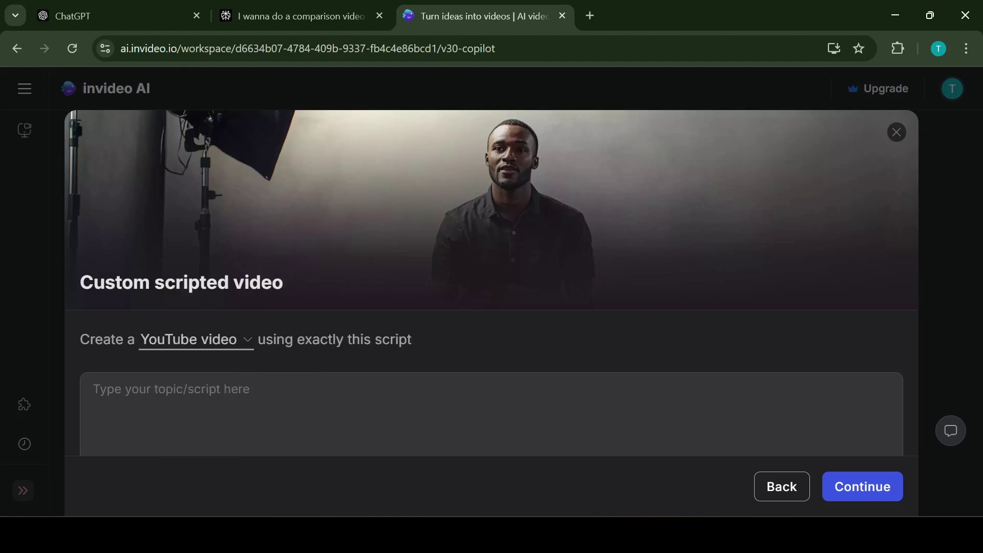
key("ctrl+v")
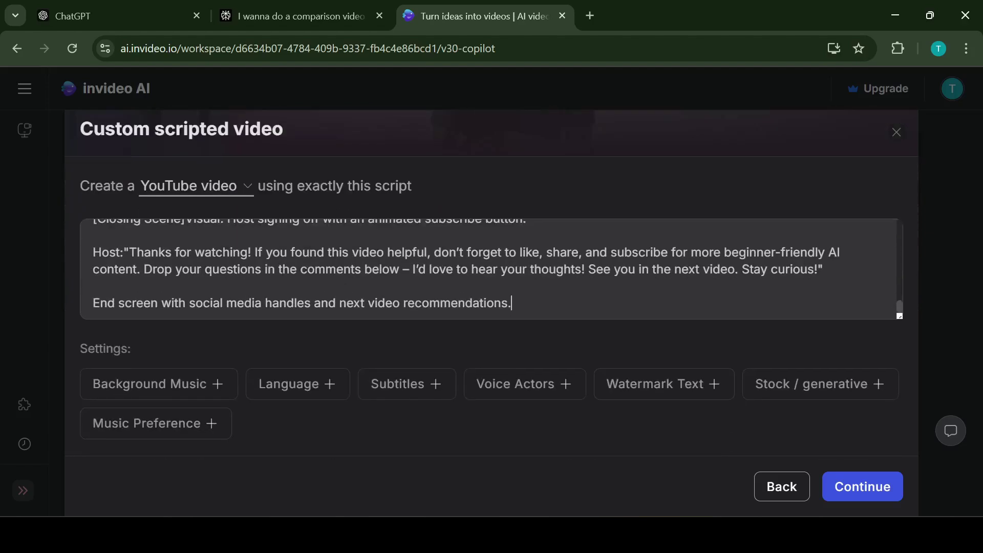
- Generate the video from the pasted script
left_click(863, 486)
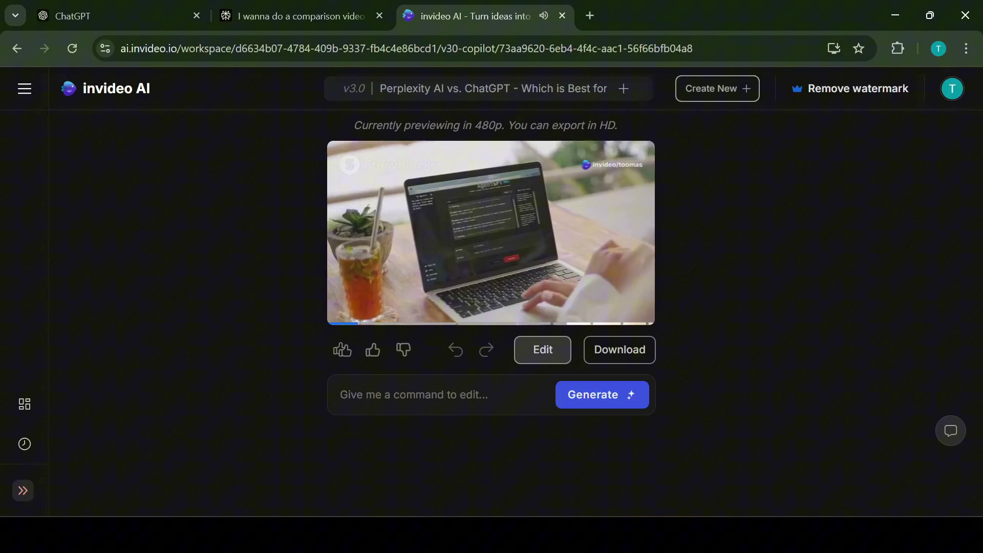
- Open the video editor and review the Media, Music, Script and Settings tabs
left_click(543, 350)
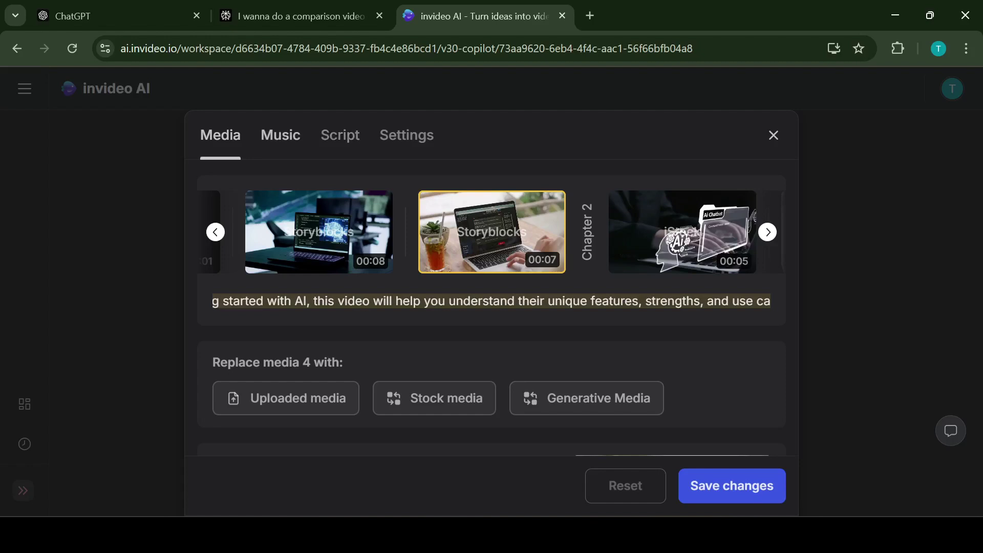
left_click(281, 135)
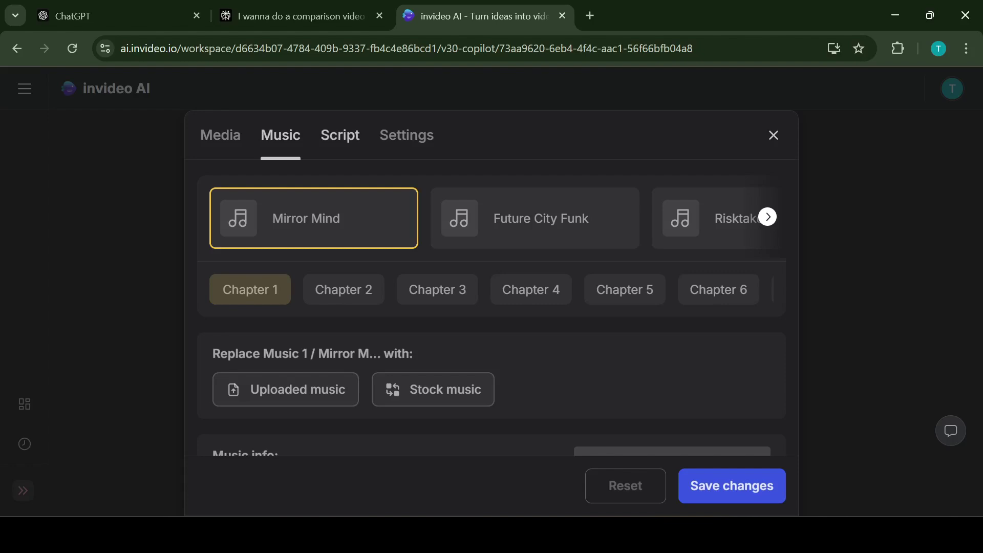
left_click(340, 135)
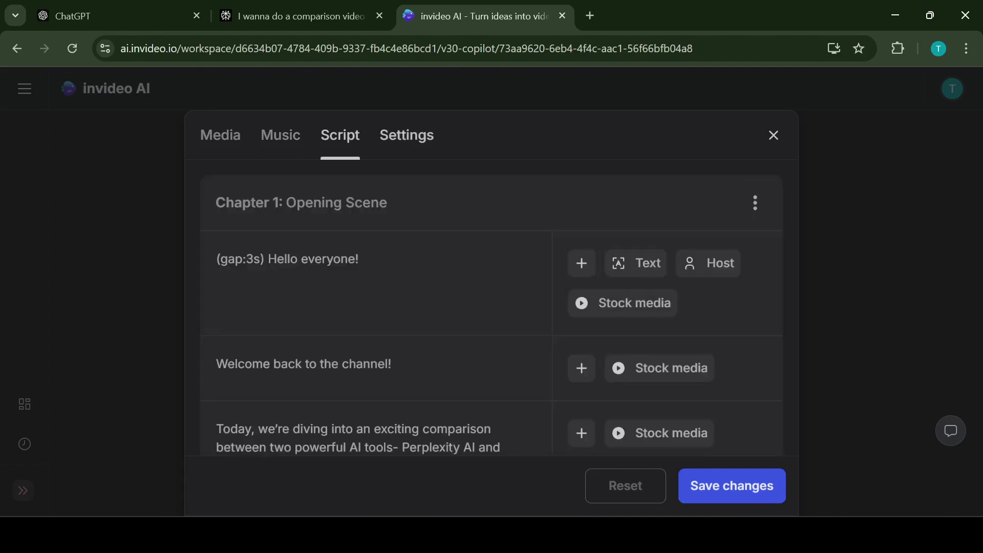
left_click(407, 134)
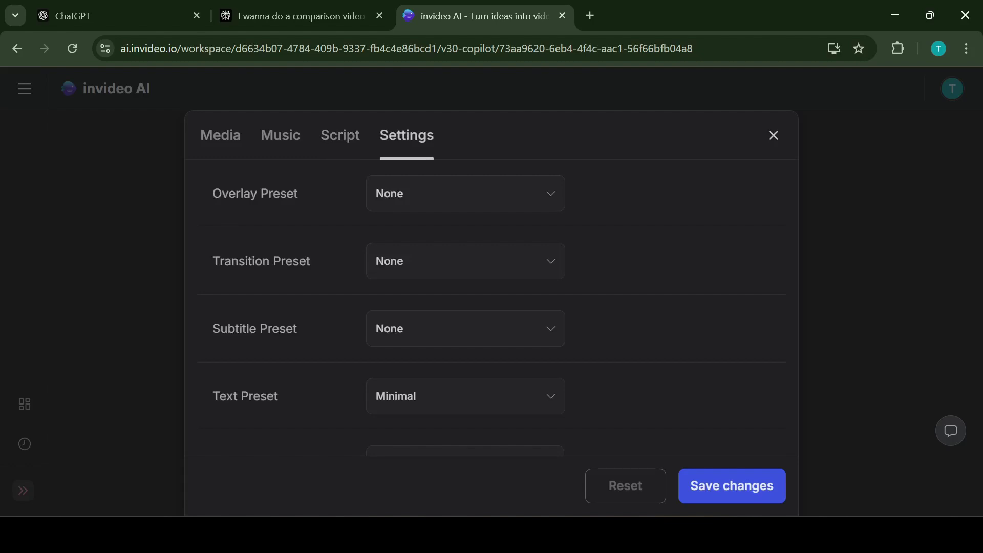
scroll(491, 307, "down", 6)
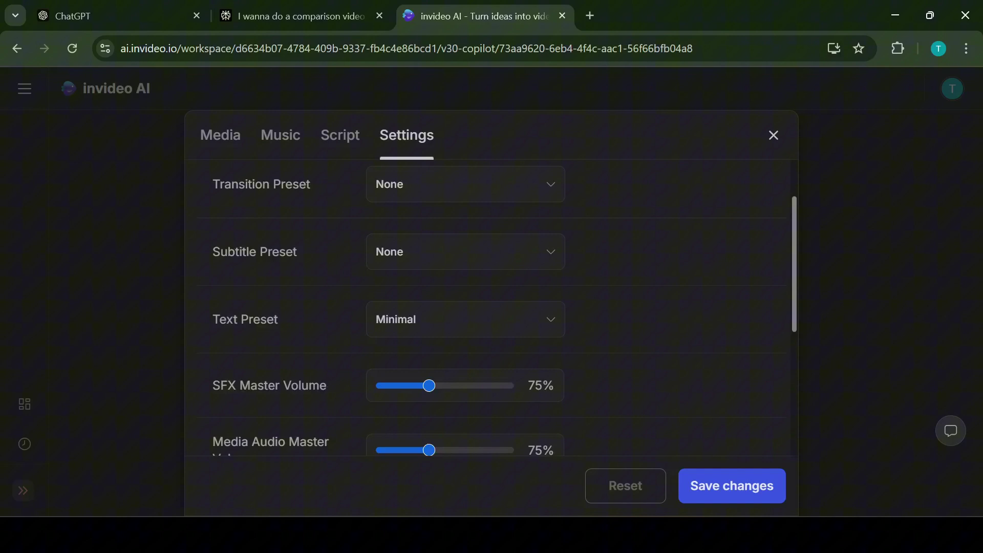
scroll(490, 307, "down", 1)
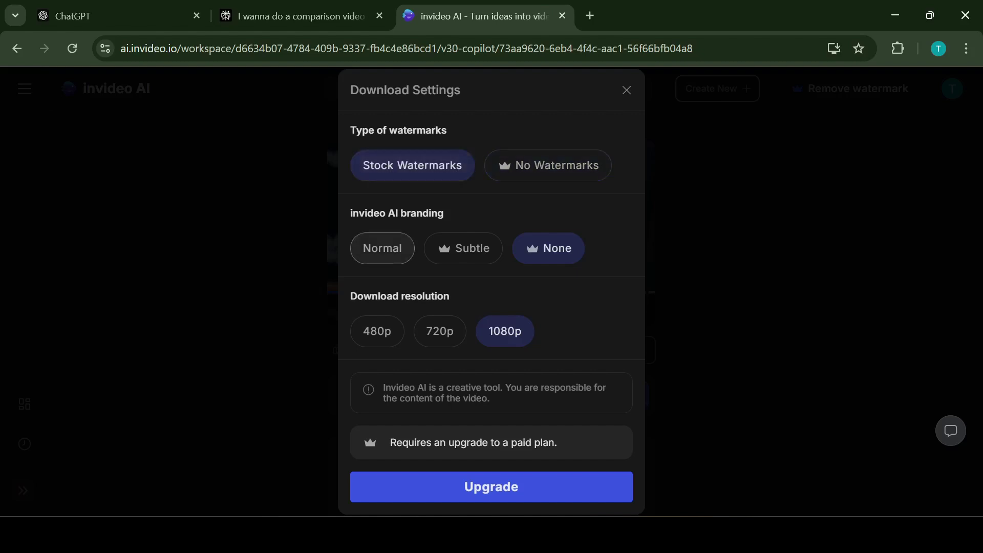
- Keep Normal branding for the 1080p stock-watermark export after trying the no-branding option
left_click(382, 249)
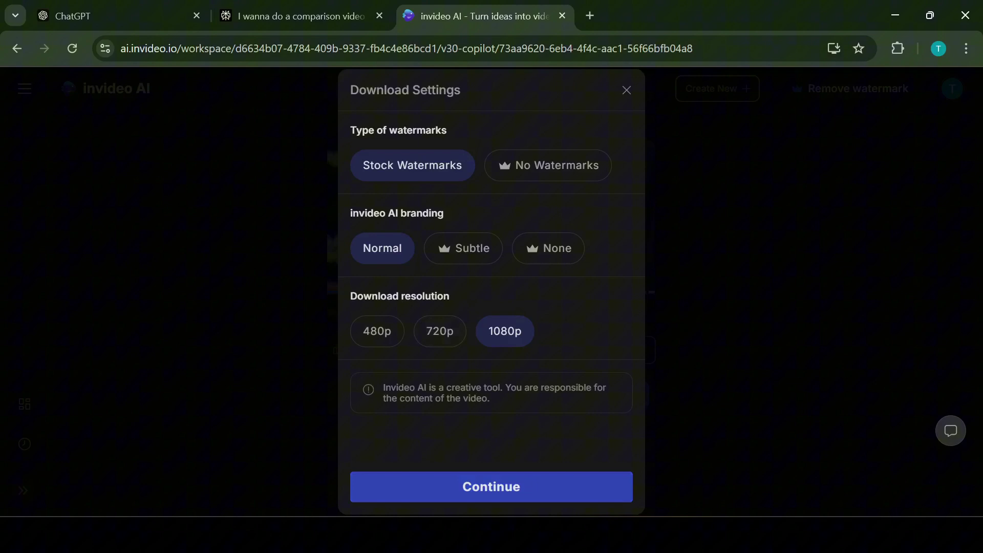
left_click(548, 248)
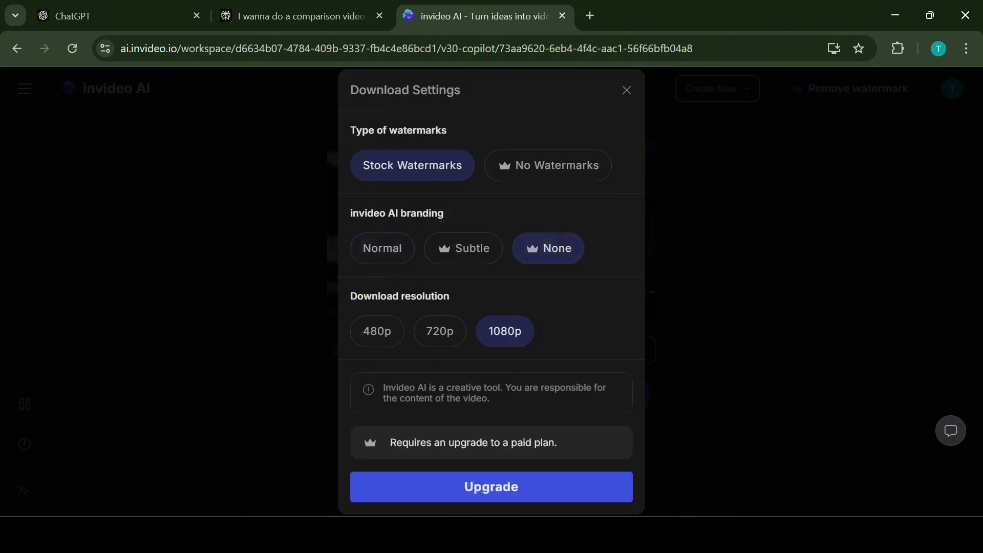
left_click(382, 249)
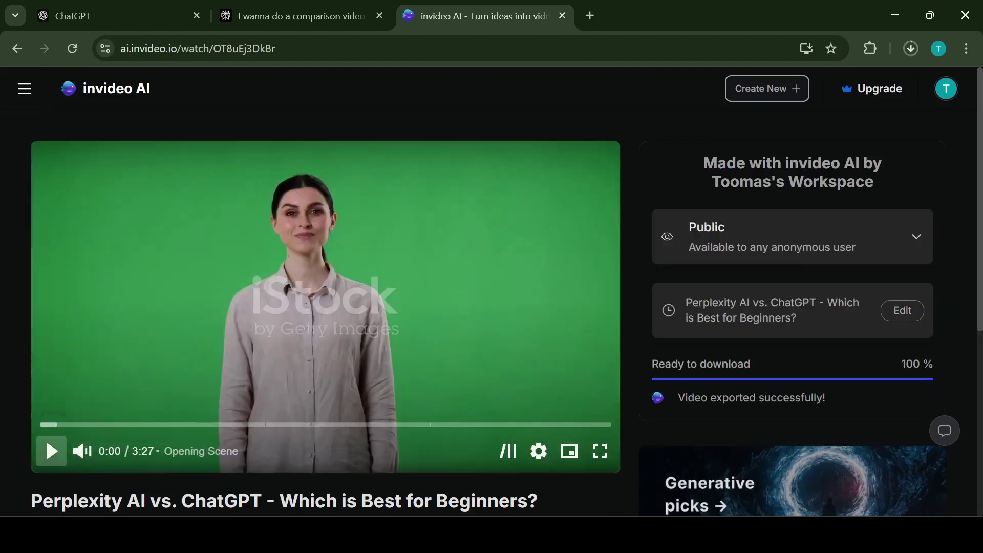
- Play the exported 3:27 video and briefly check its gear Settings menu
left_click(51, 450)
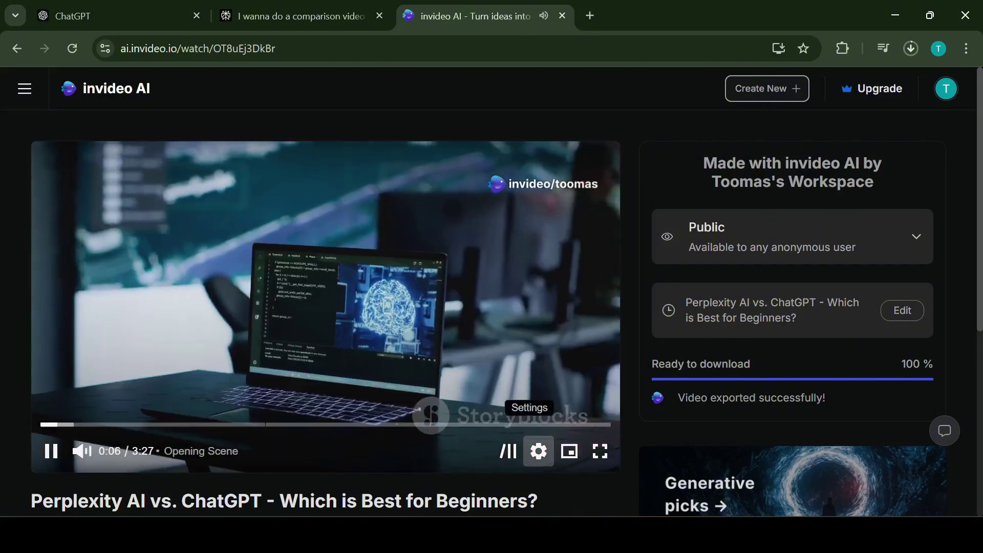
left_click(539, 450)
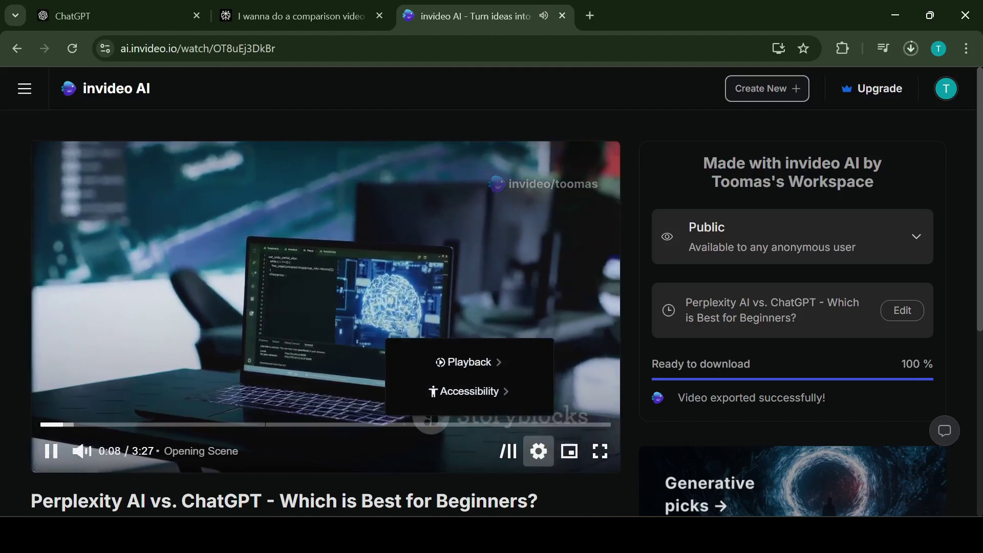
left_click(539, 450)
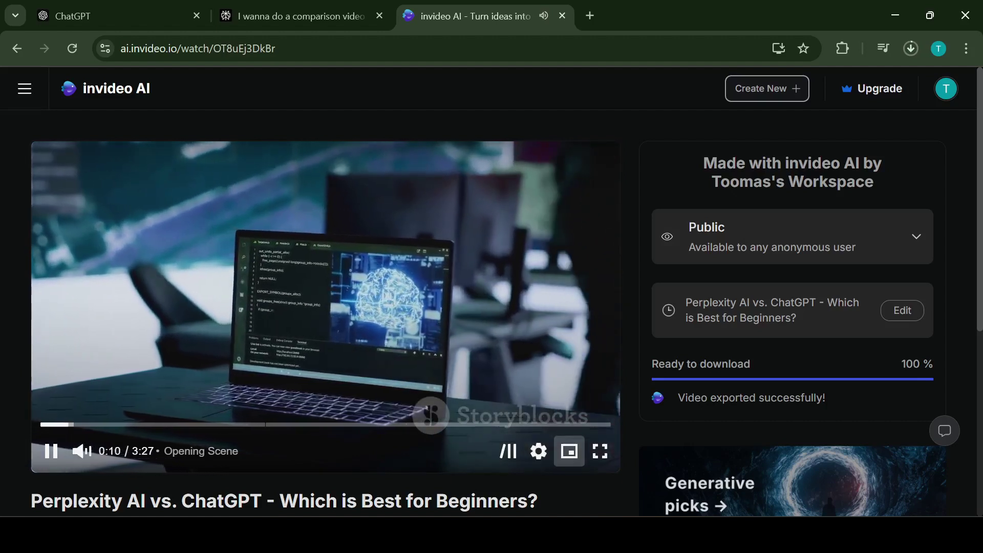